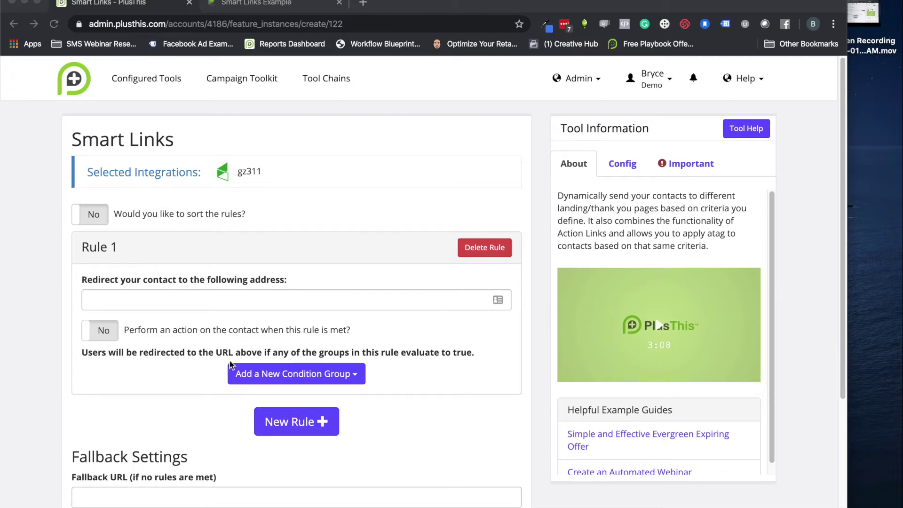
Step: Open PlusThis's condition-type list and dismiss it without choosing a type
click(281, 375)
click(282, 375)
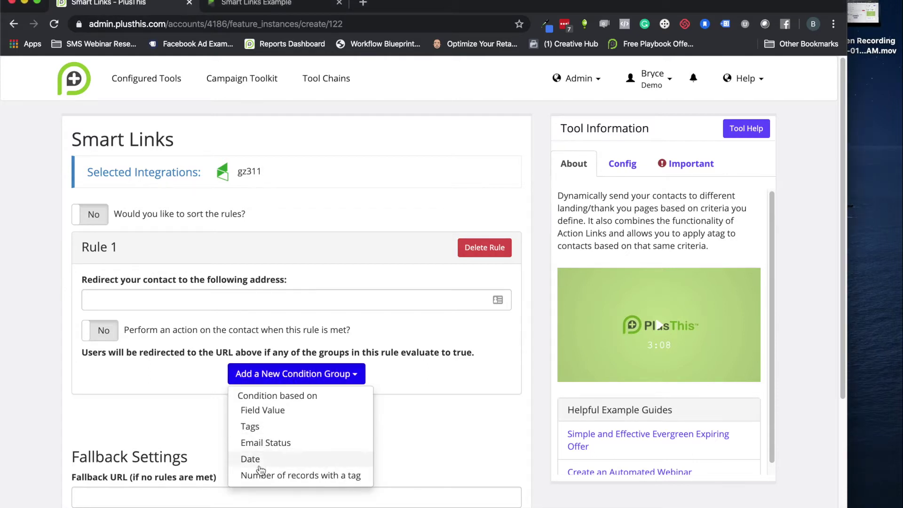
click(301, 220)
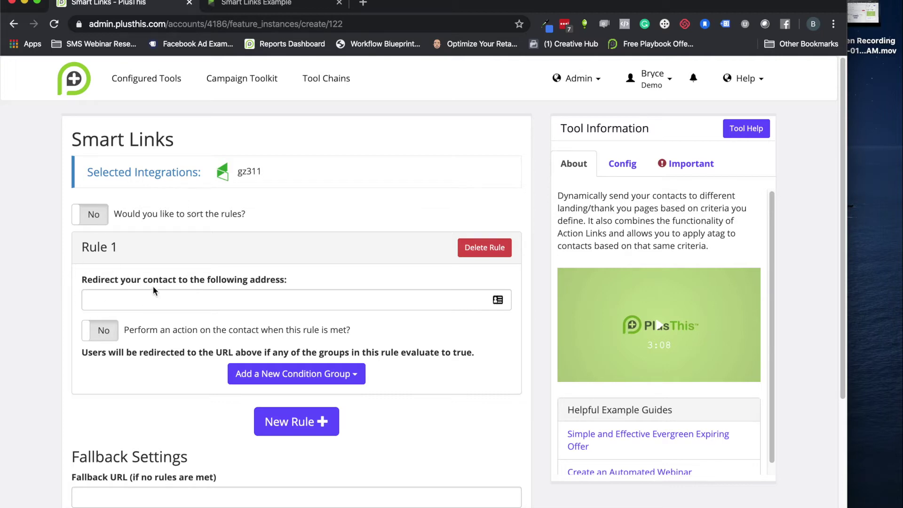
scroll(156, 288, down, 5)
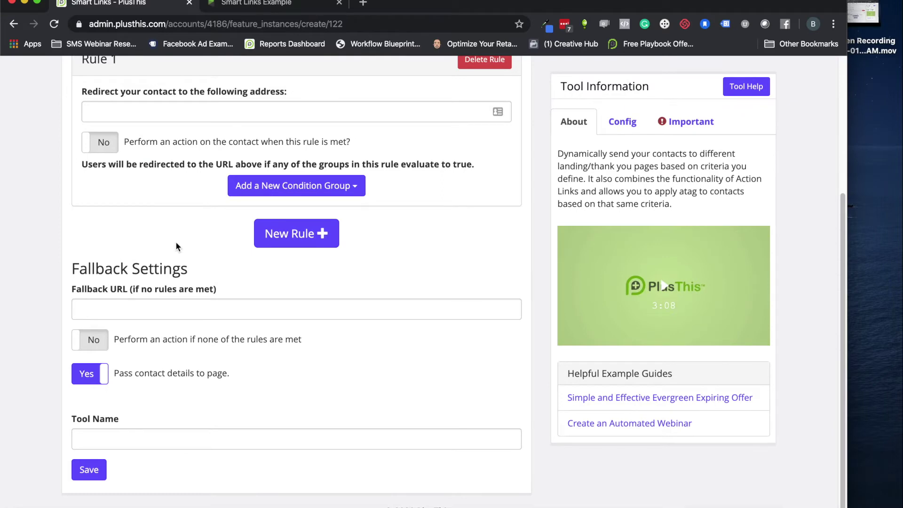
scroll(175, 240, up, 5)
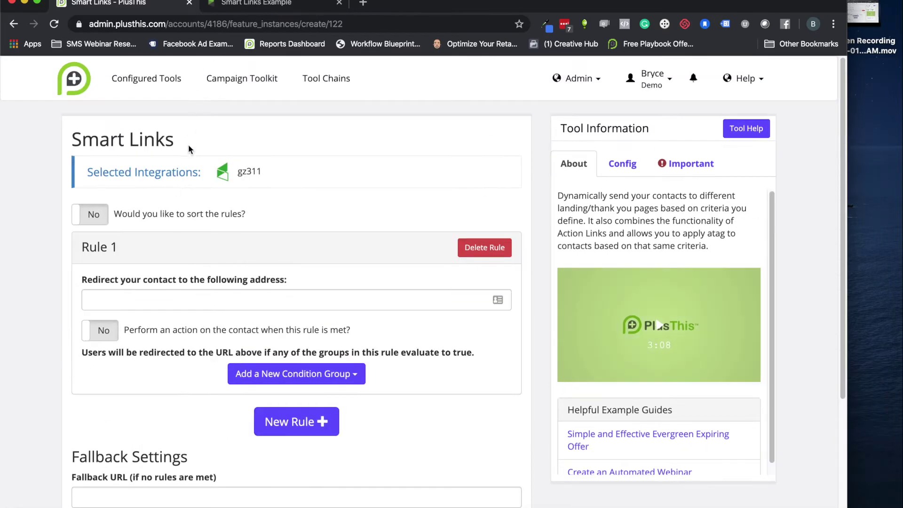
Step: Switch to the Smart Links Example campaign and bring up the Email Series step's options
click(247, 6)
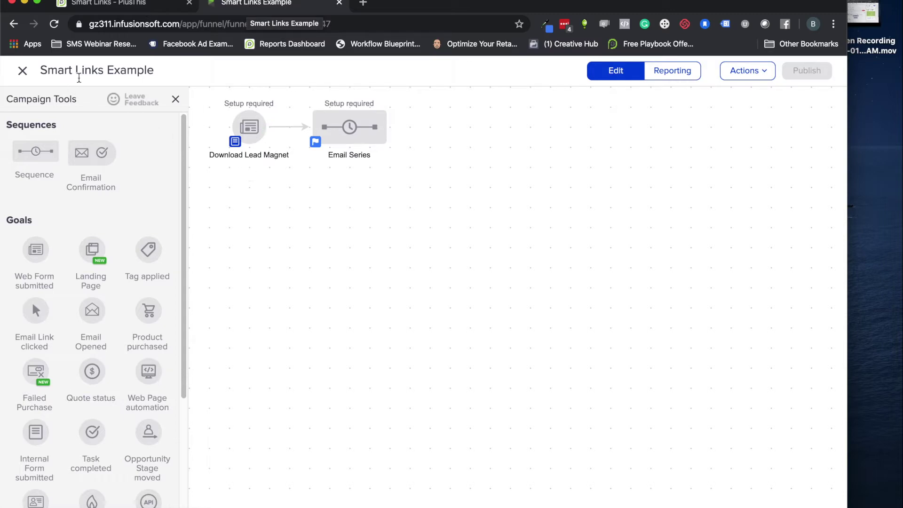
mouse_move(269, 134)
click(348, 130)
Step: Open the Email Series sequence and bring up the Day 3 email's options
click(354, 150)
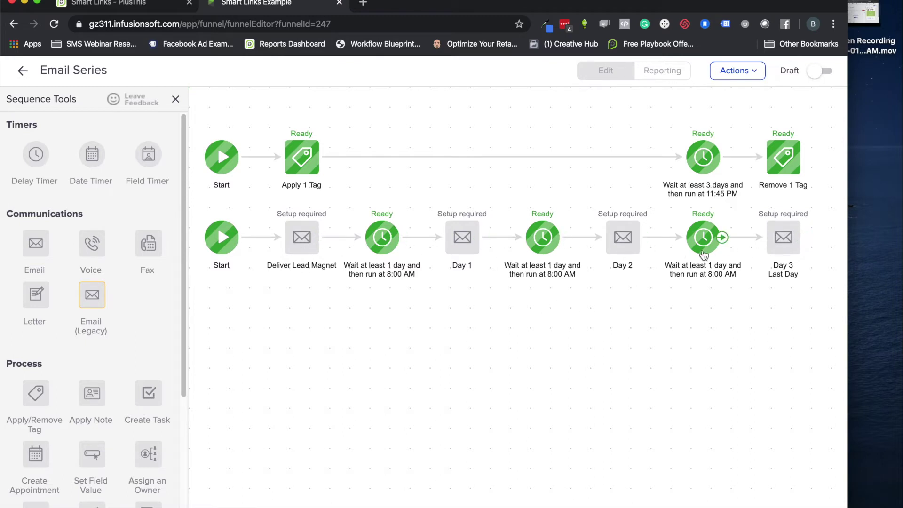
click(771, 244)
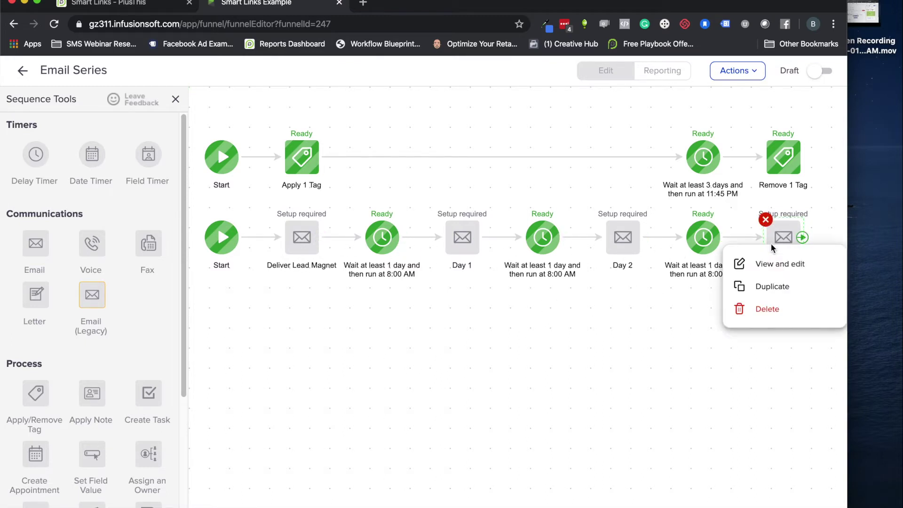
click(778, 264)
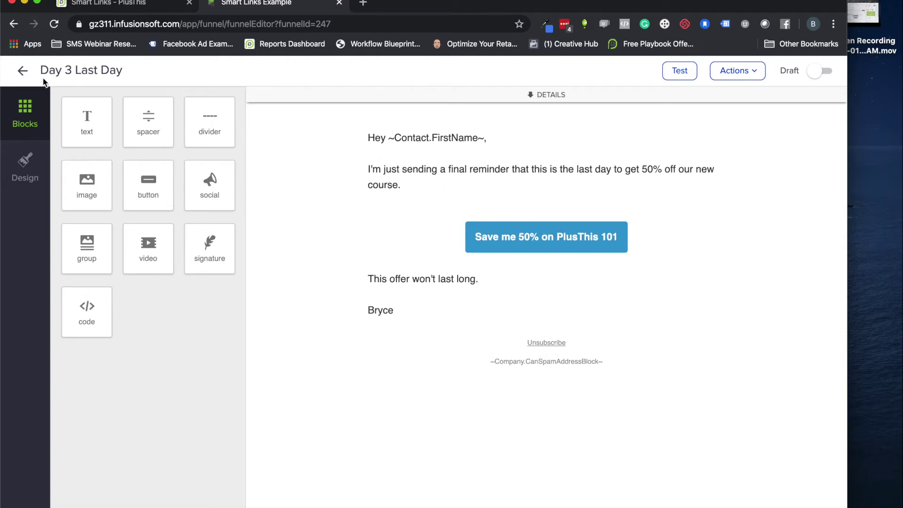
click(24, 70)
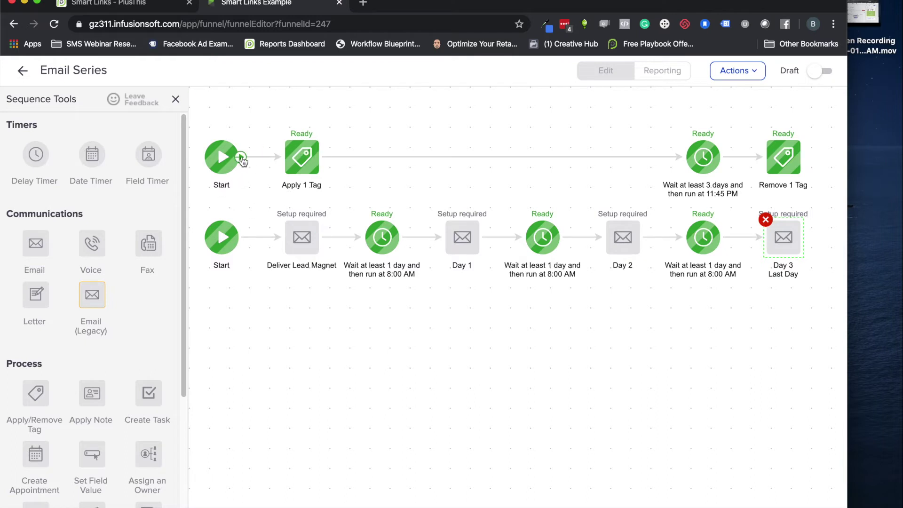
Step: Check the tags in Apply 1 Tag and Remove 1 Tag unchanged, then return to PlusThis
click(313, 162)
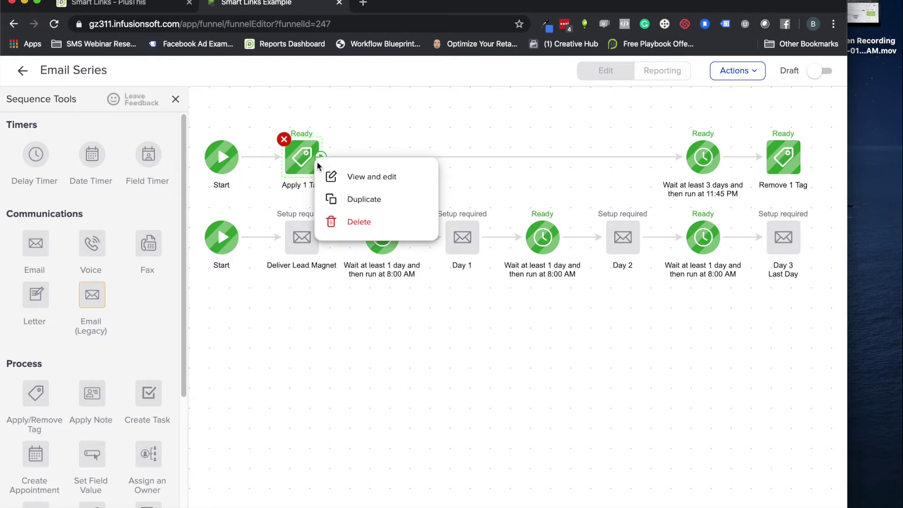
click(349, 177)
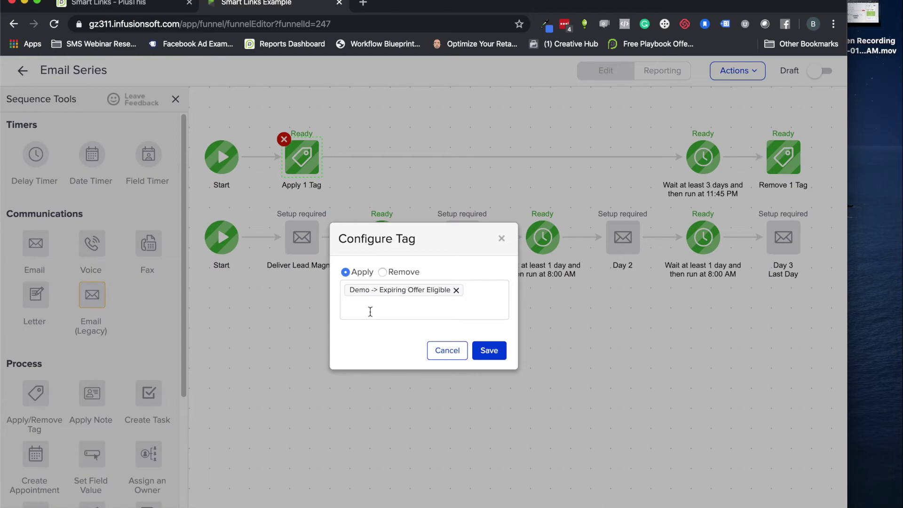
click(502, 239)
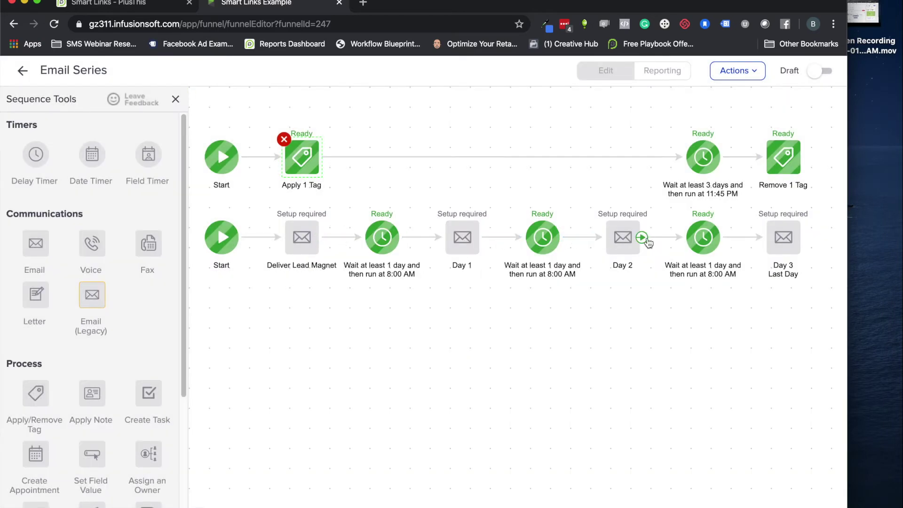
click(788, 162)
click(816, 177)
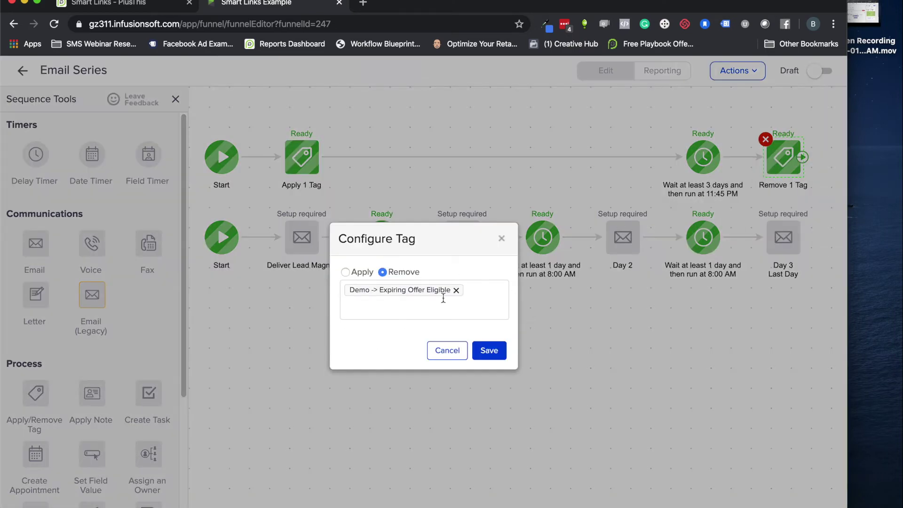
click(501, 239)
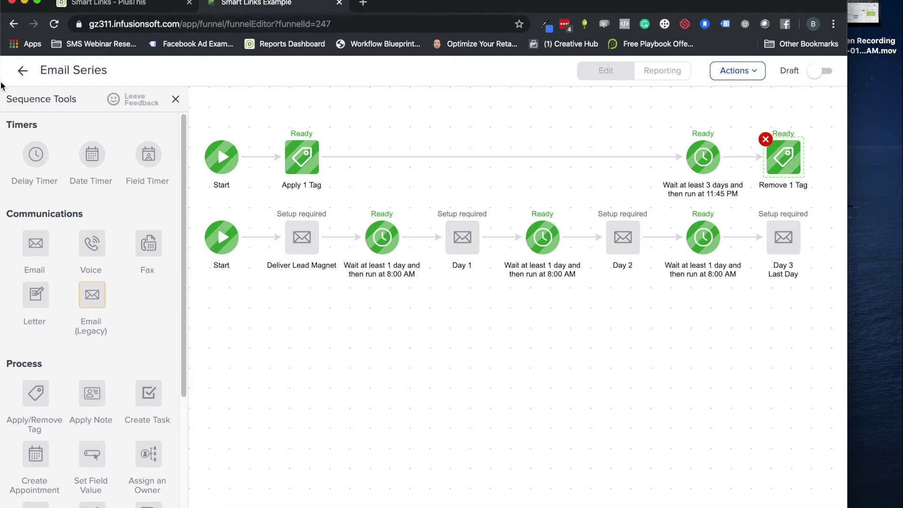
click(22, 70)
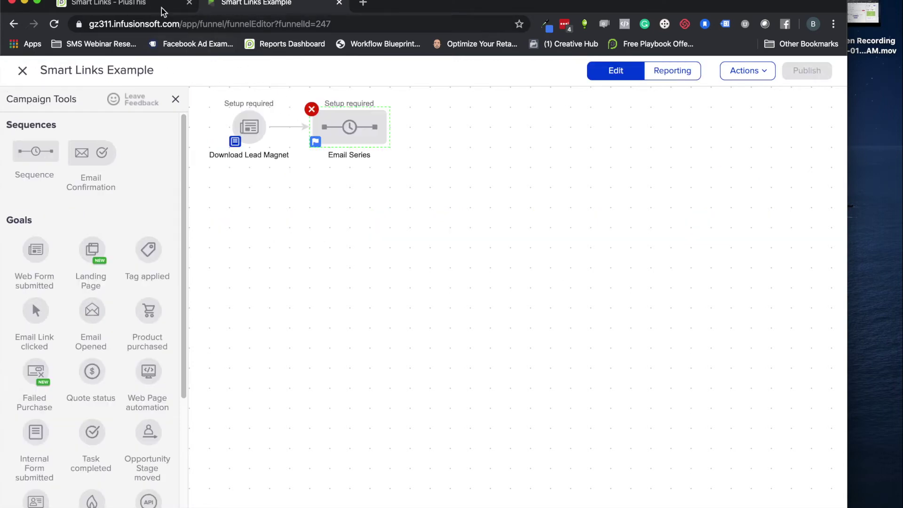
click(116, 6)
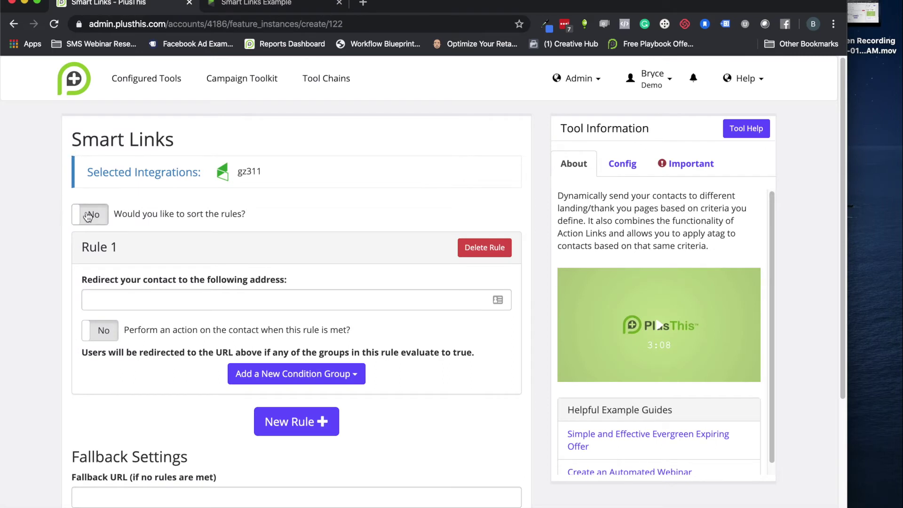
scroll(164, 206, down, 1)
click(144, 267)
text(ht)
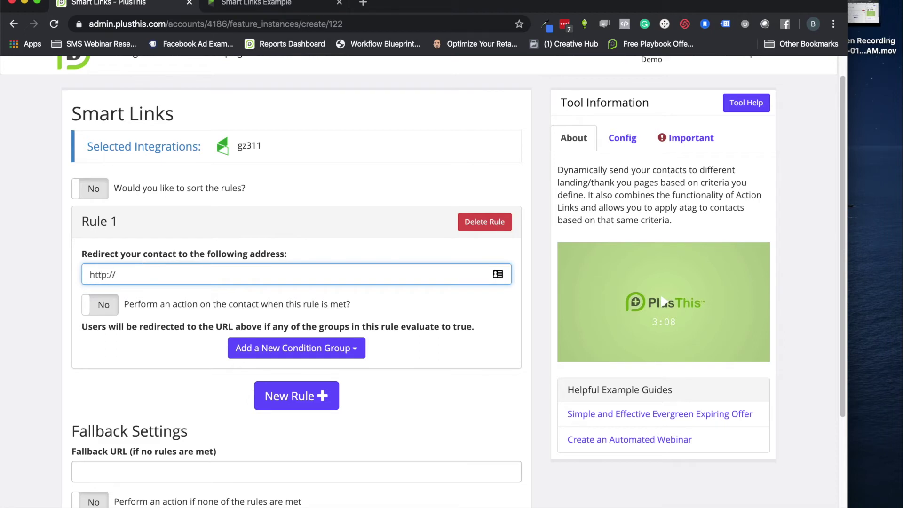
text(tp://plusthis.com/offer)
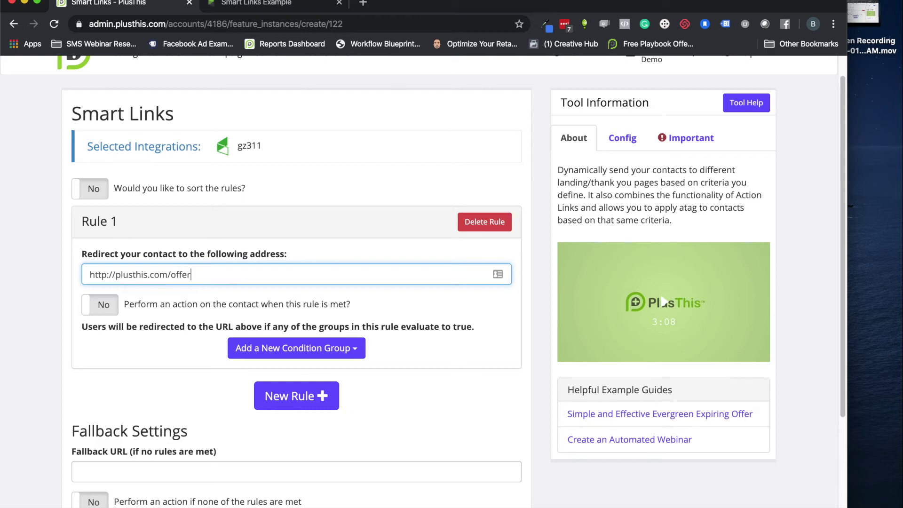
Step: Add a Tags condition group to Rule 1
scroll(189, 329, down, 2)
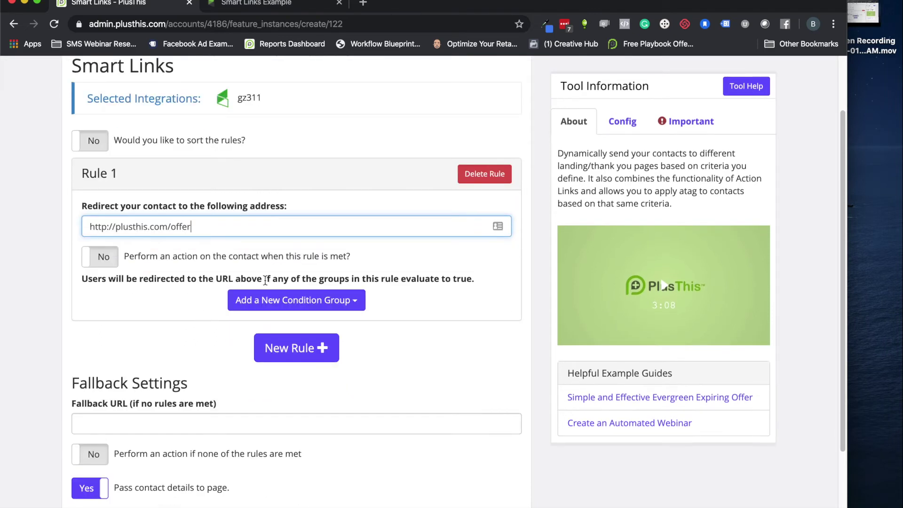
click(283, 300)
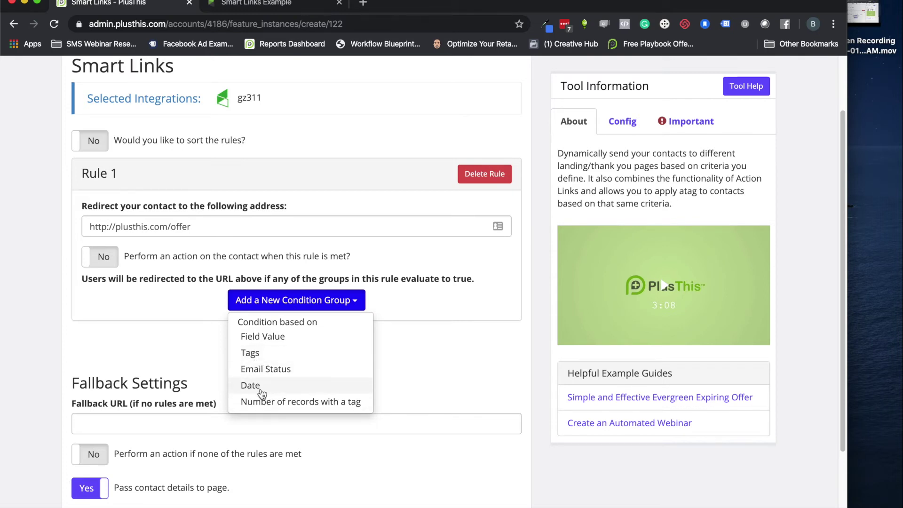
click(258, 353)
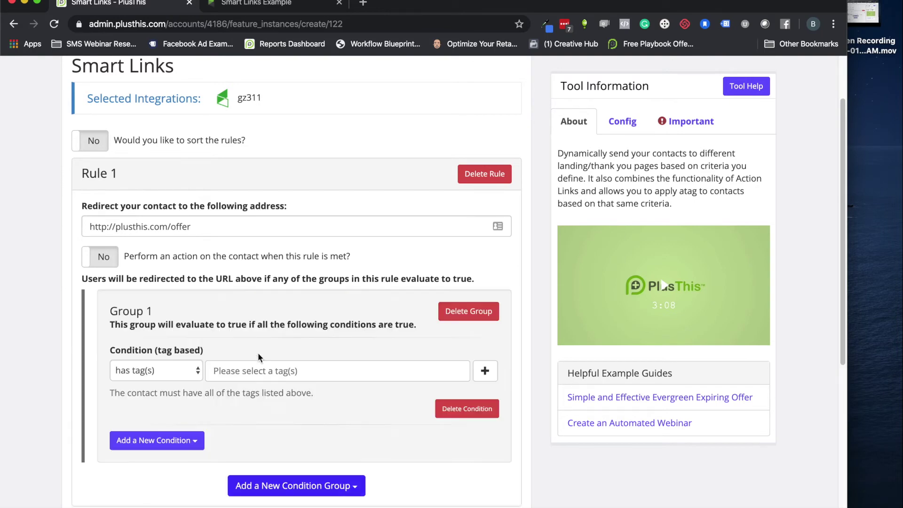
scroll(241, 313, down, 2)
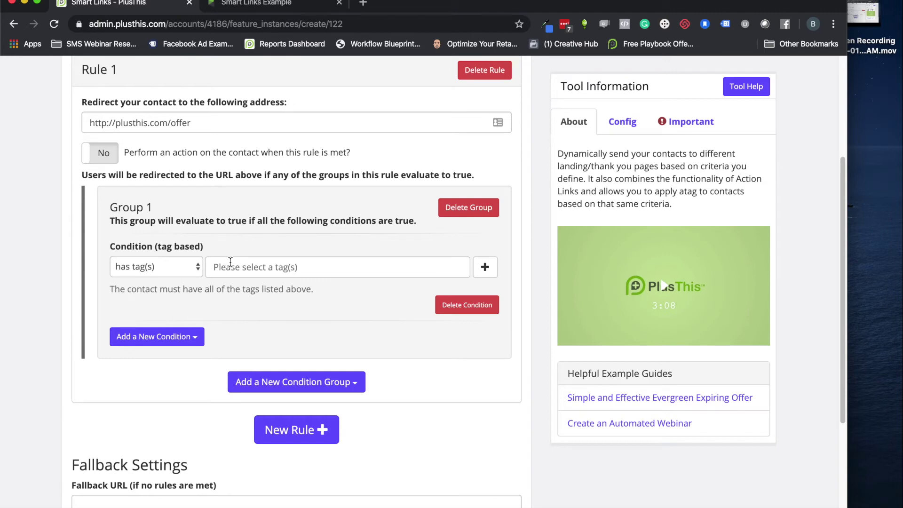
click(239, 3)
right_click(329, 132)
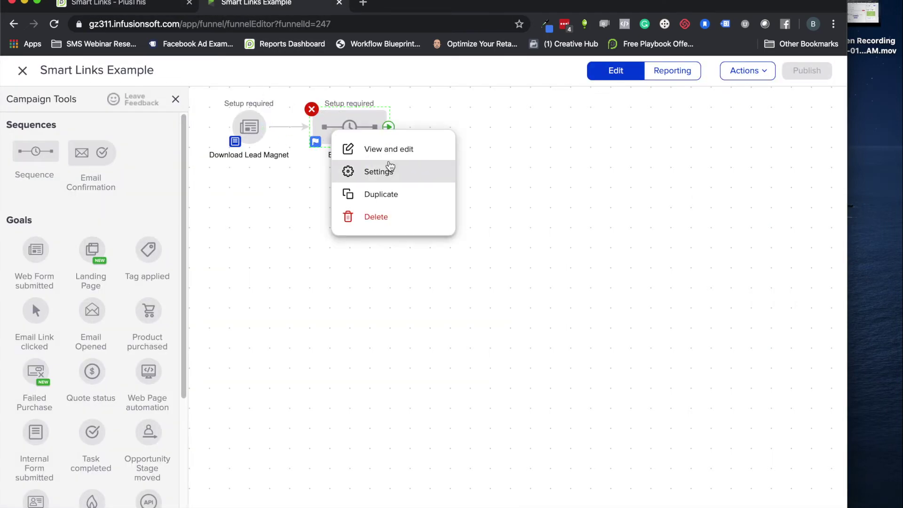
click(375, 152)
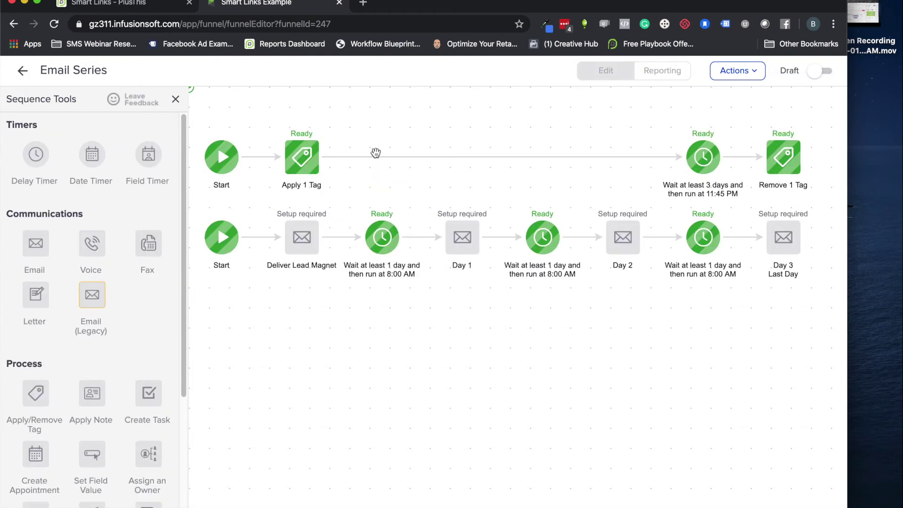
right_click(308, 170)
click(357, 184)
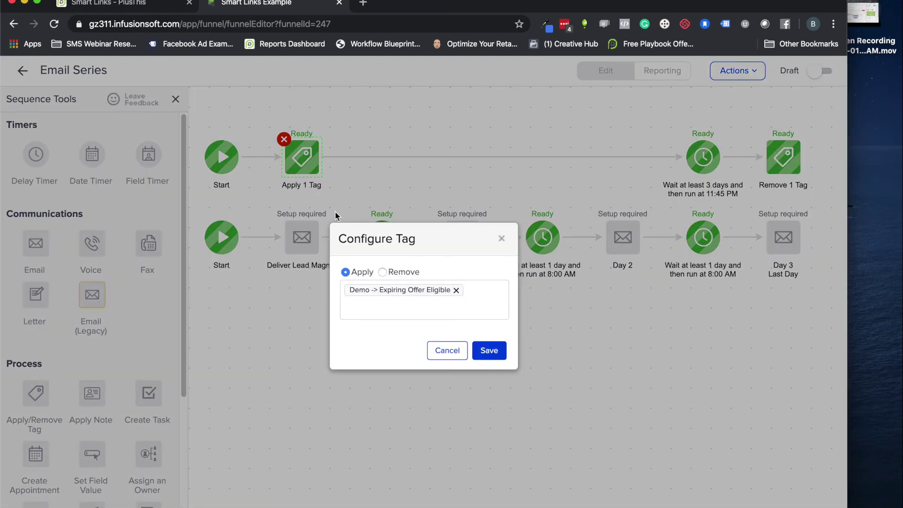
click(139, 5)
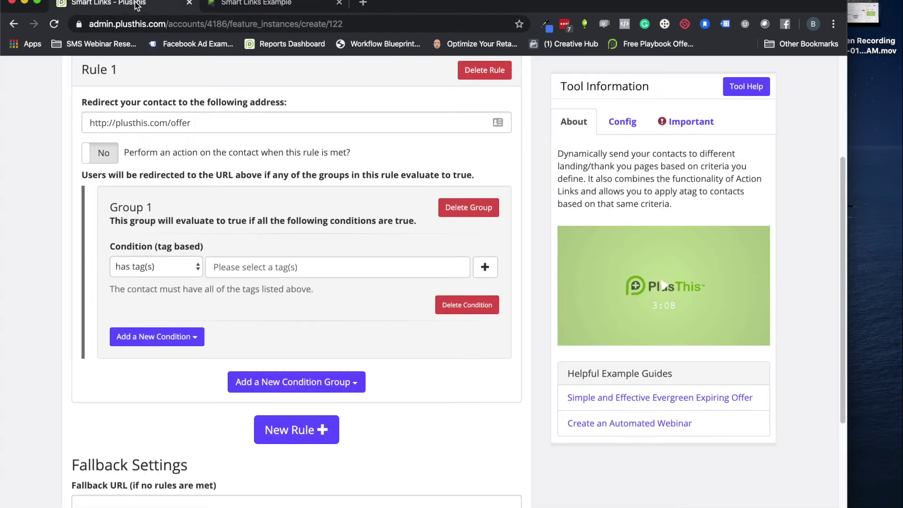
Step: Set Rule 1's has-tag condition to the Expiring Offer Eligible tag
click(223, 271)
text(expir)
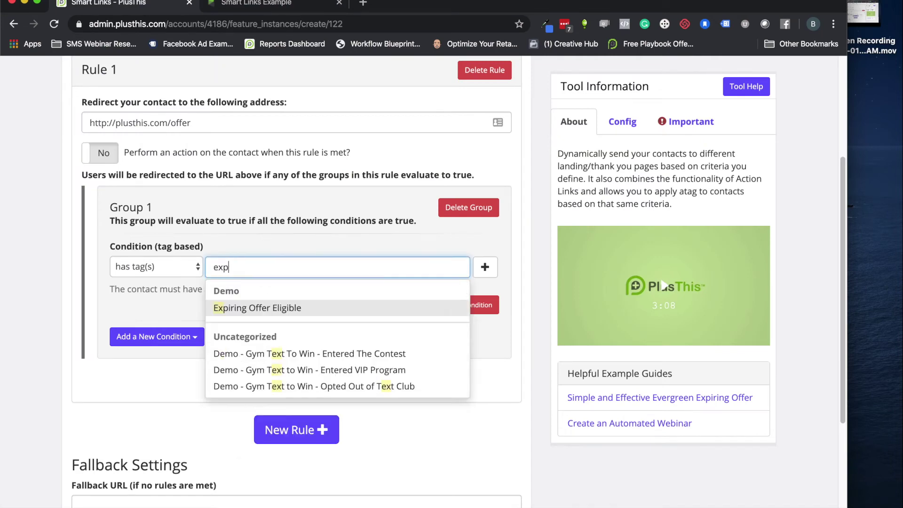
click(235, 309)
click(305, 238)
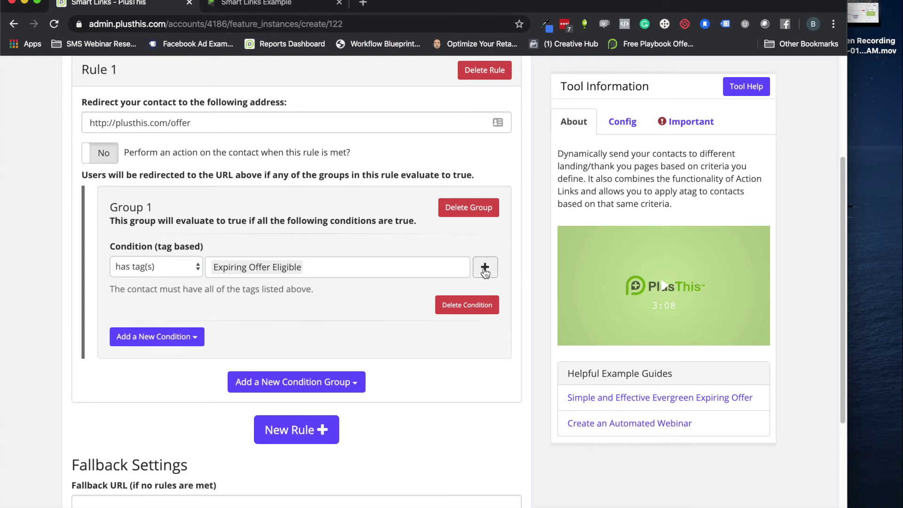
click(485, 268)
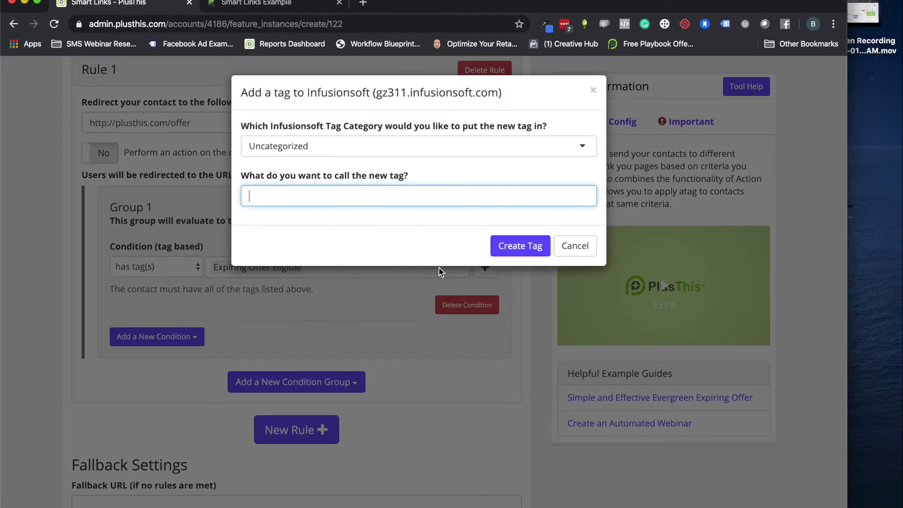
click(578, 250)
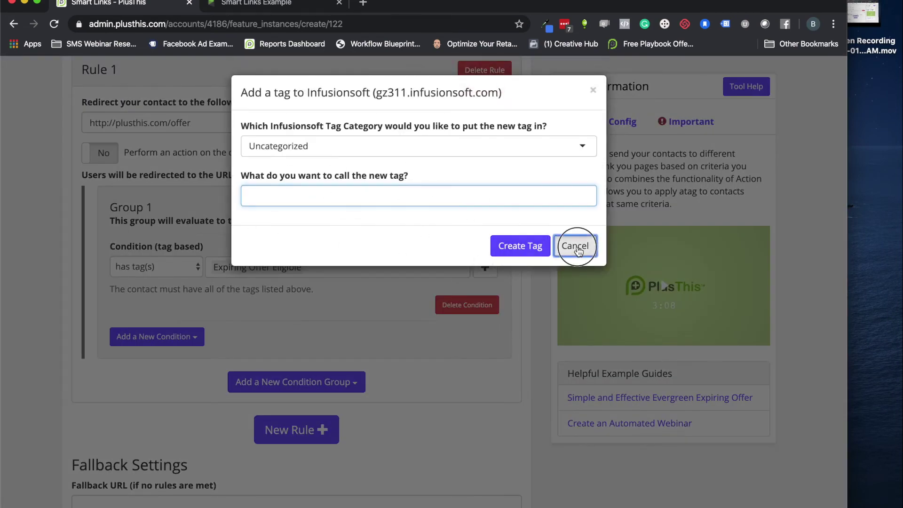
scroll(248, 296, down, 1)
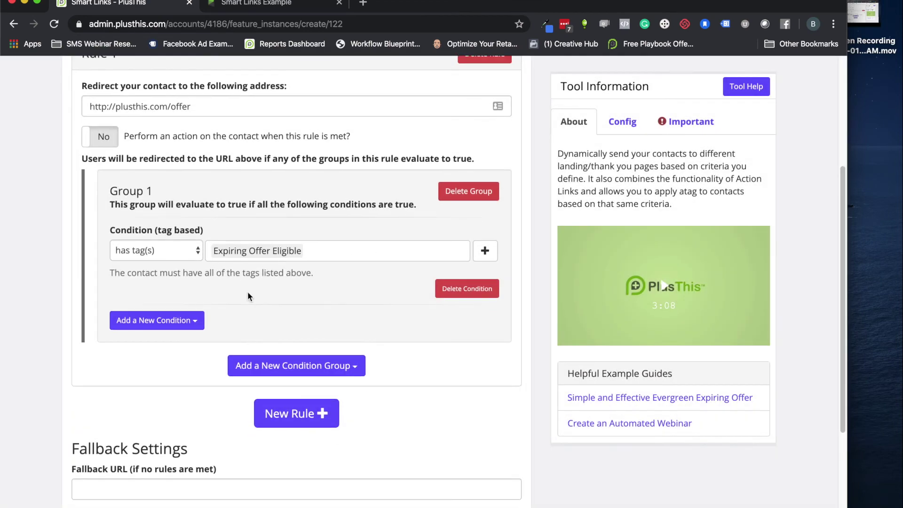
scroll(244, 288, down, 6)
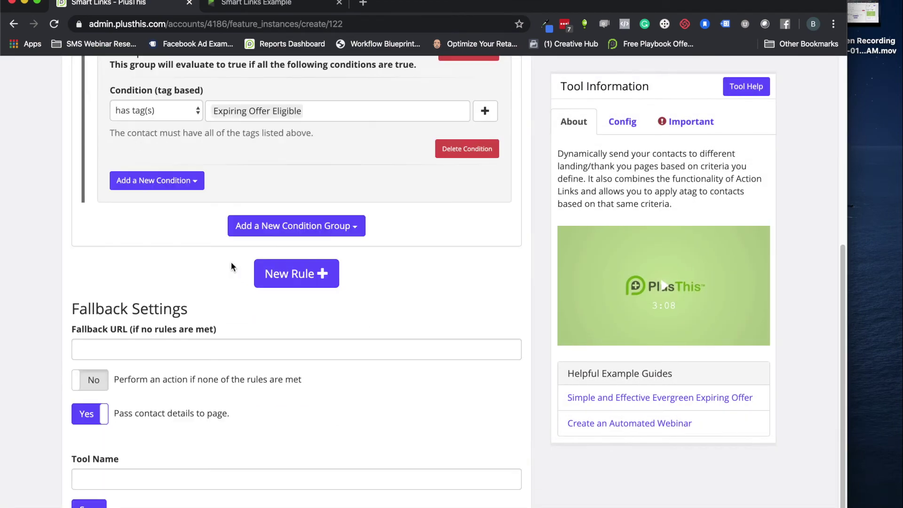
click(162, 346)
text(h)
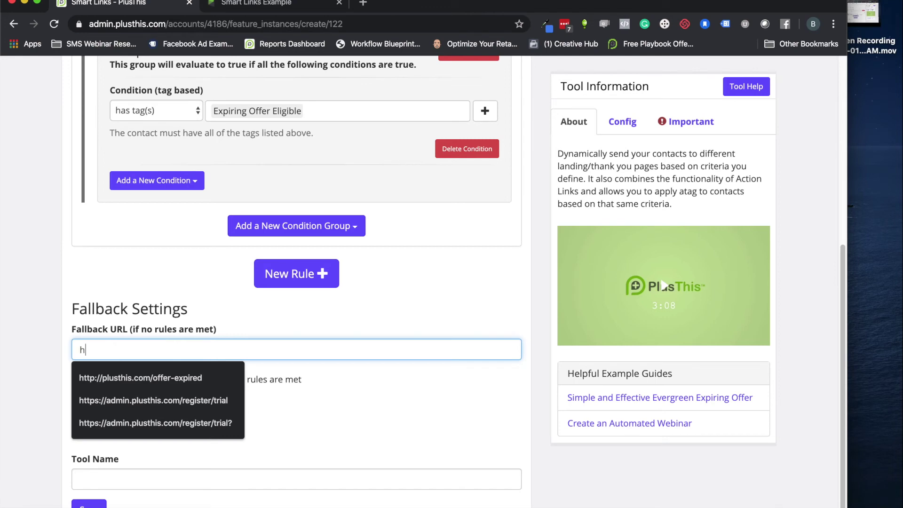
text(ttp:/)
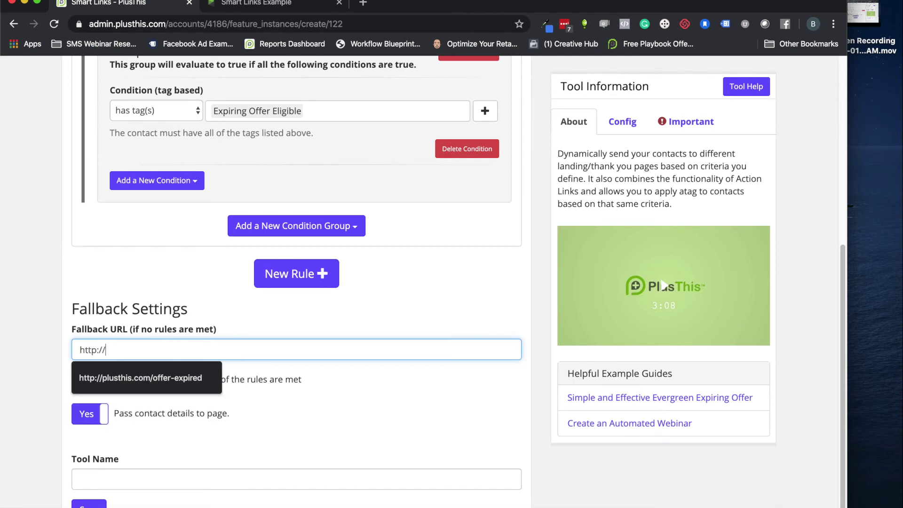
text(/plusthis.com/offer-expired)
click(163, 379)
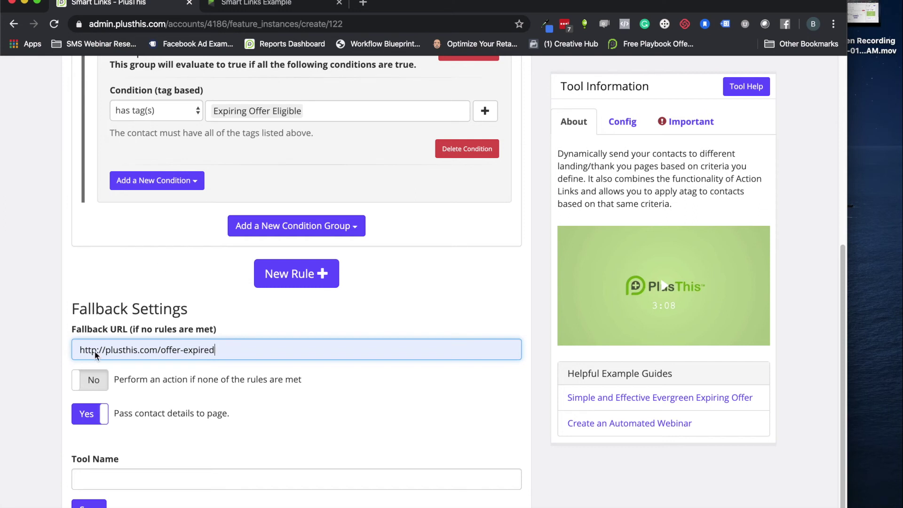
scroll(180, 335, down, 2)
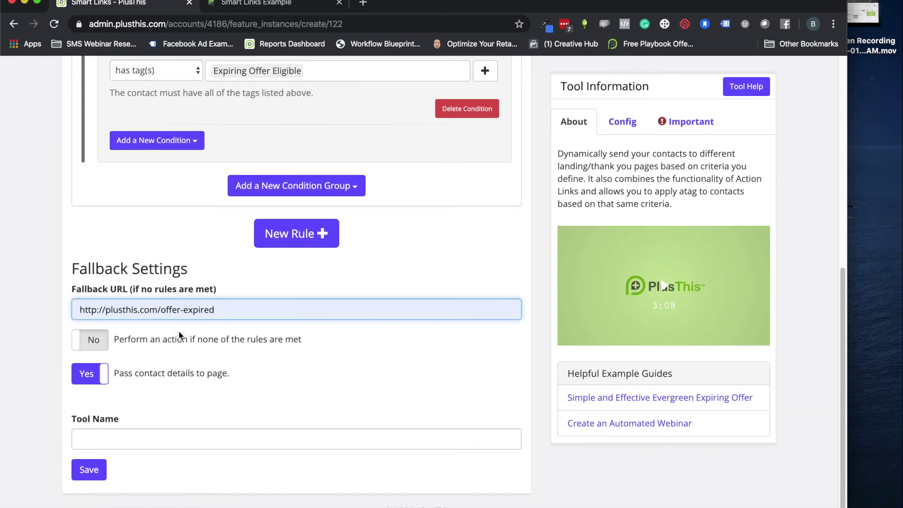
Step: Name the tool 'Smart Link Demo', save it, and copy the Tool URL for emails
click(119, 435)
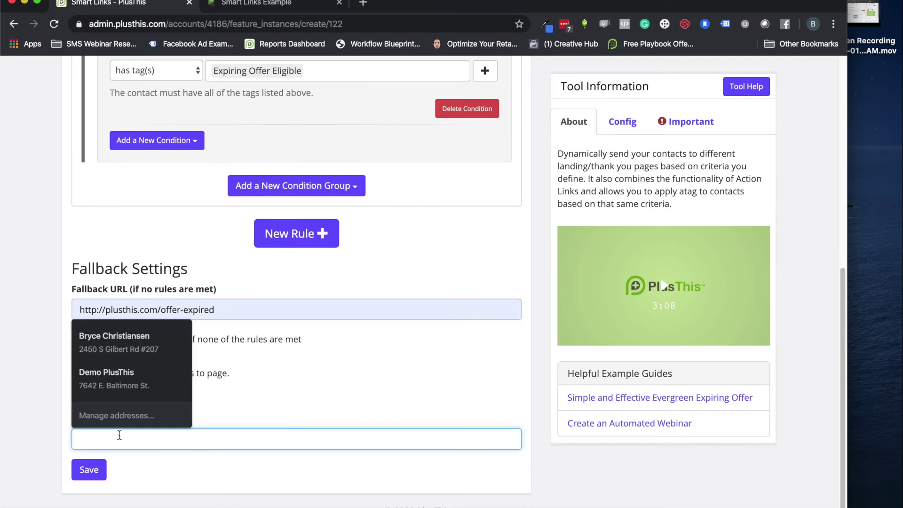
text(pl)
key(BackSpace)
key(BackSpace)
text(S)
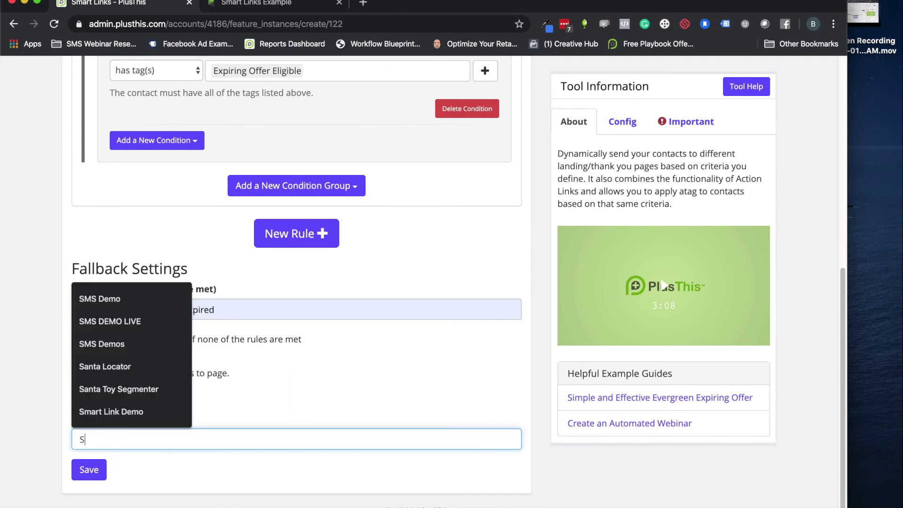
text(mart Link Demo)
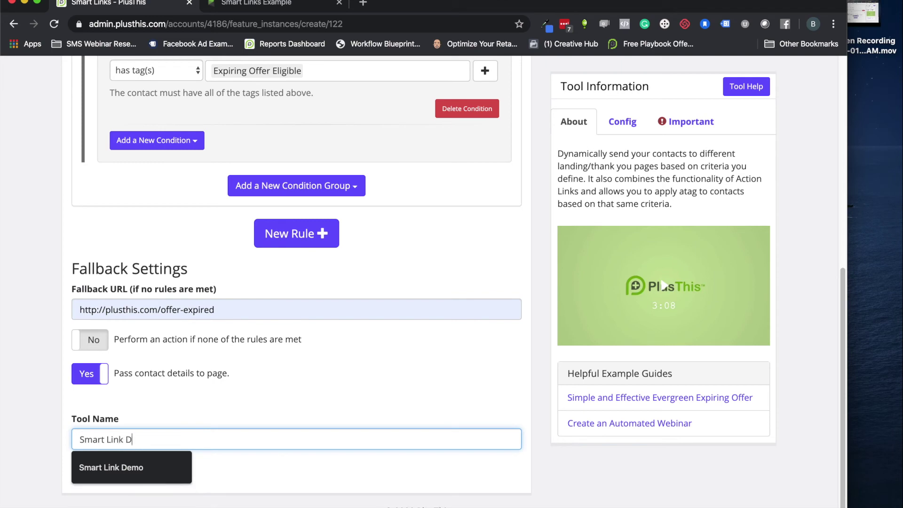
click(99, 467)
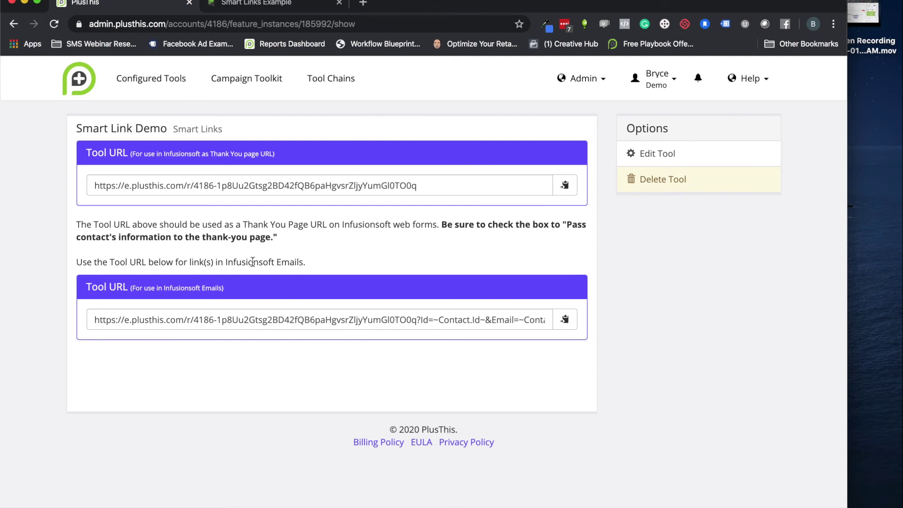
click(564, 319)
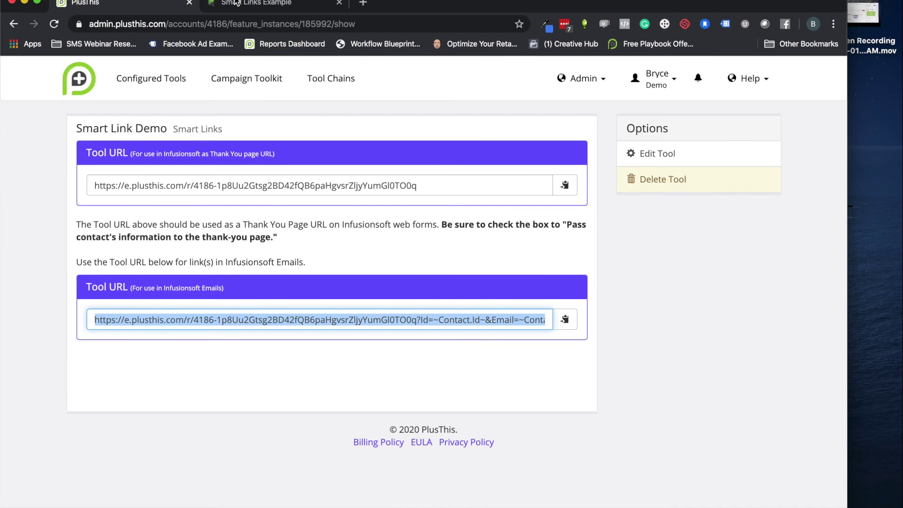
Step: Open the Day 3 Last Day email in Infusionsoft for editing
click(246, 9)
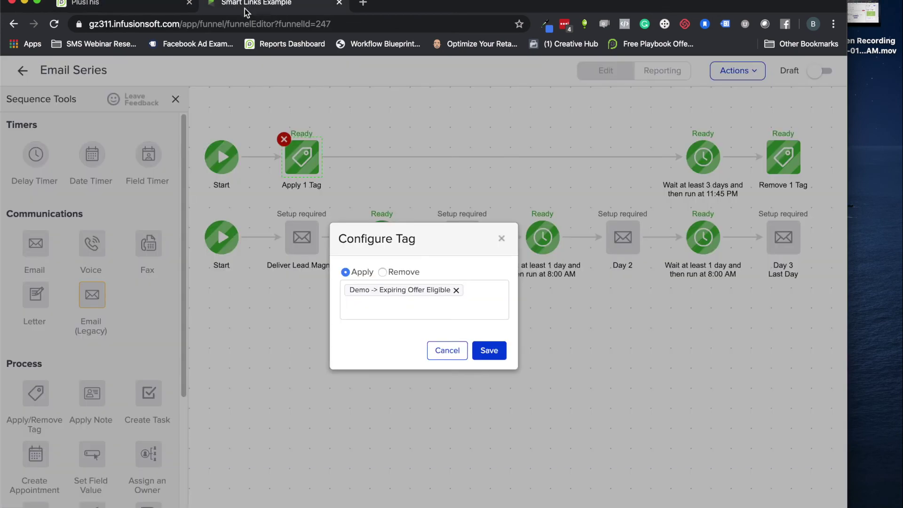
click(500, 240)
click(779, 235)
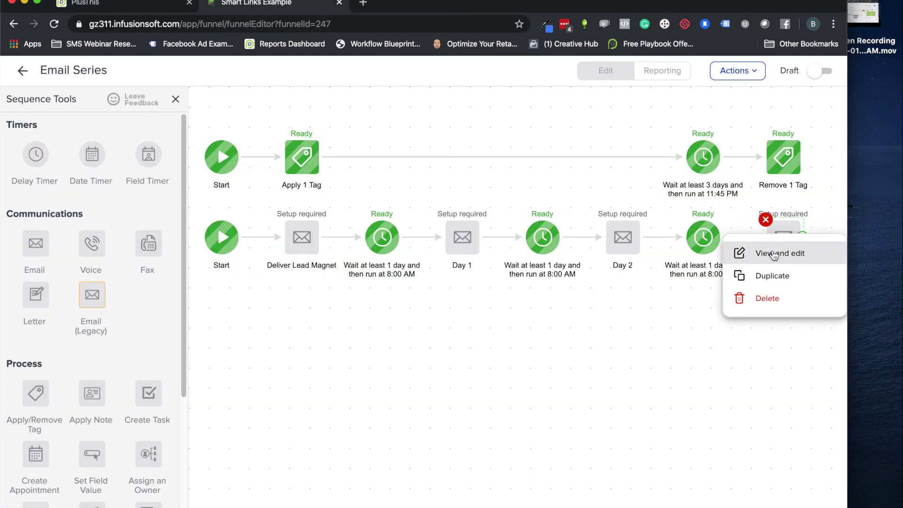
click(775, 256)
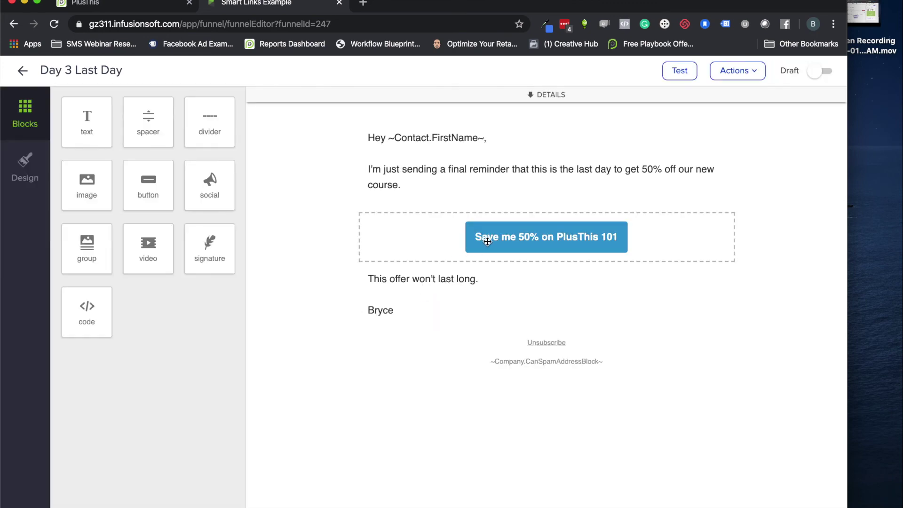
Step: Replace the 'Save me 50% on PlusThis 101' button link with the copied Smart Link
click(487, 242)
triple_click(149, 297)
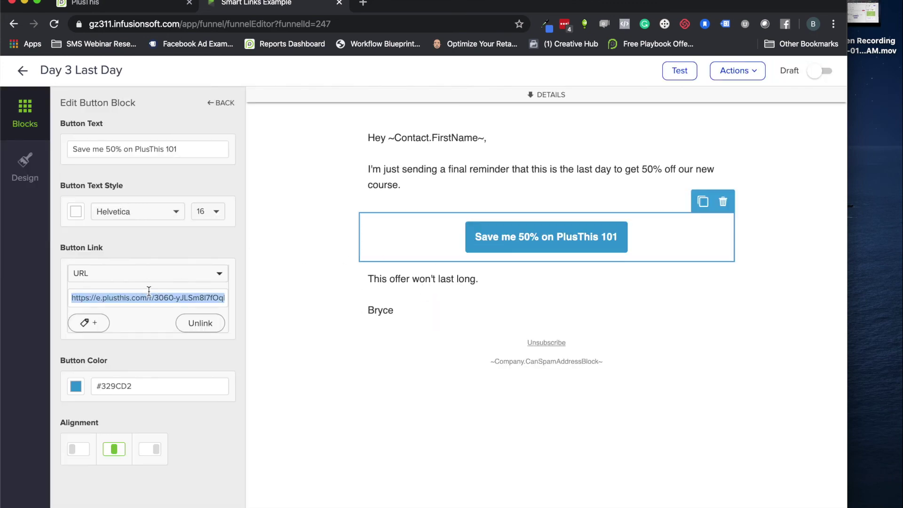
key(BackSpace)
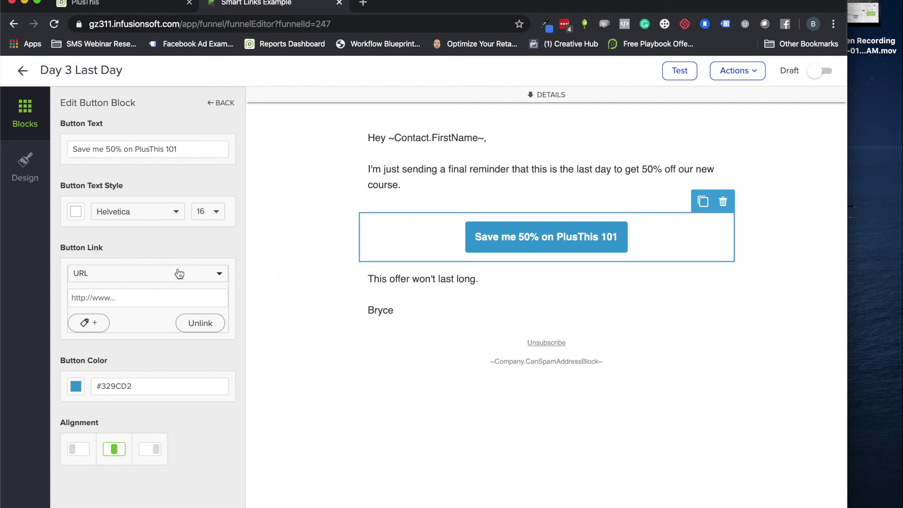
click(105, 300)
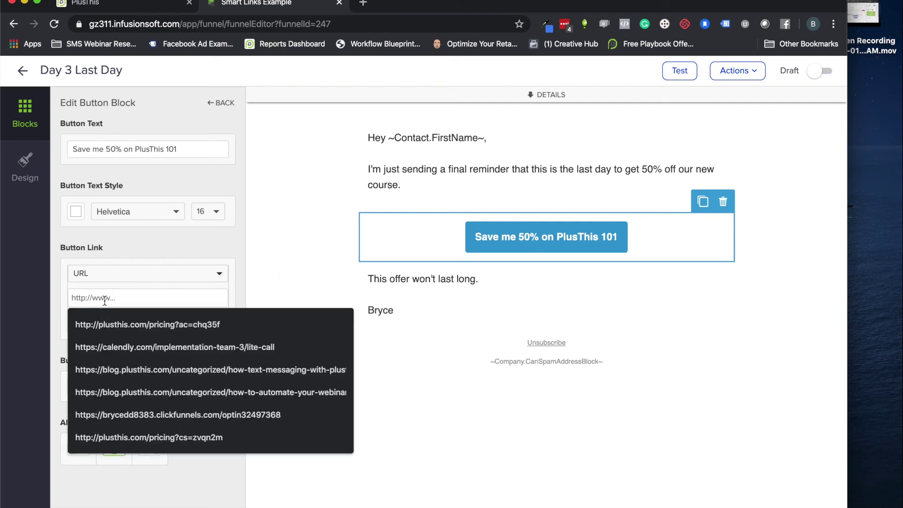
key(super+v)
click(281, 348)
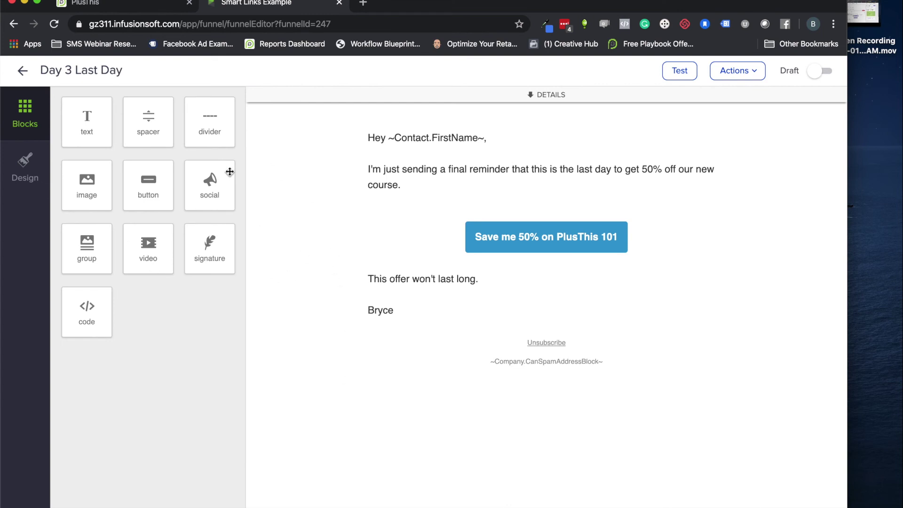
click(22, 70)
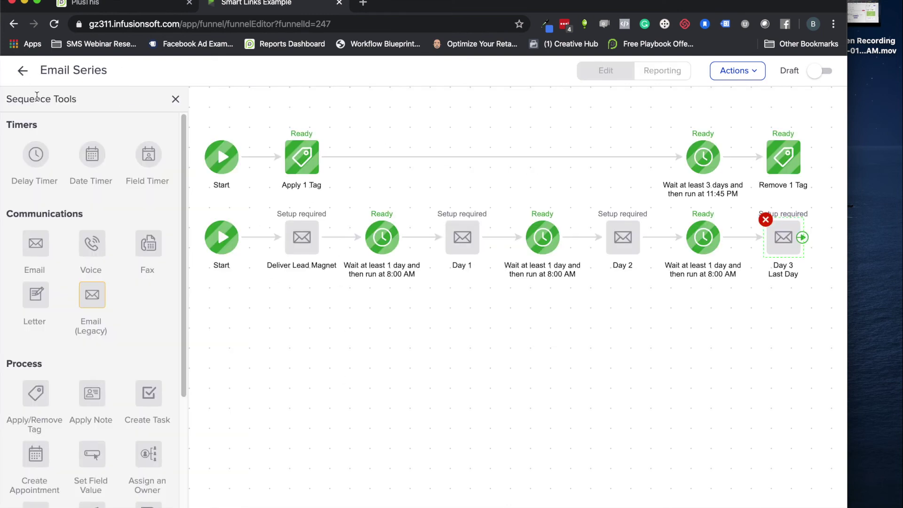
Step: Reopen Smart Link Demo for editing and show its Important tips and FAQs
click(71, 3)
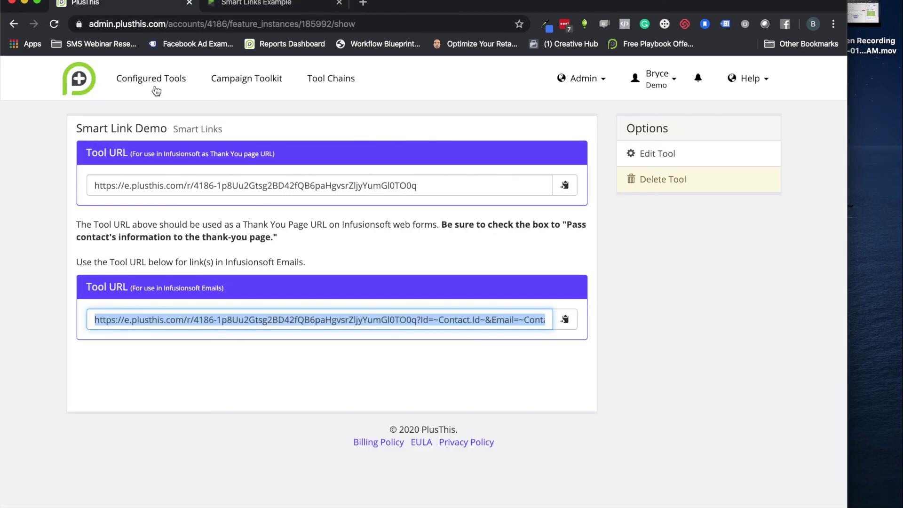
click(675, 153)
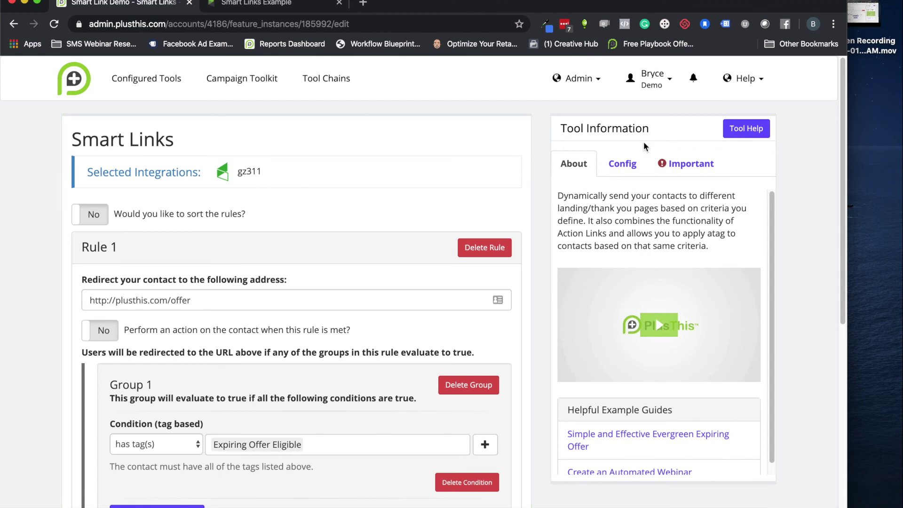
scroll(654, 293, down, 3)
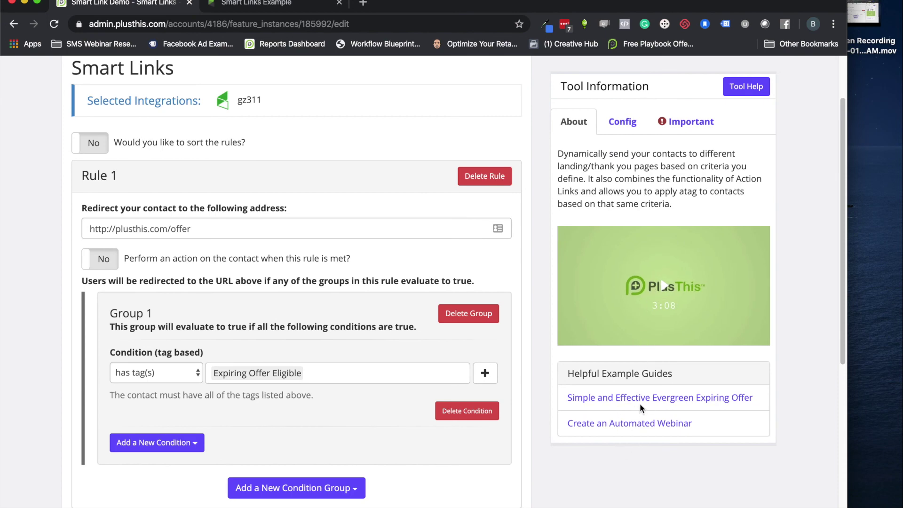
scroll(636, 405, up, 3)
click(685, 165)
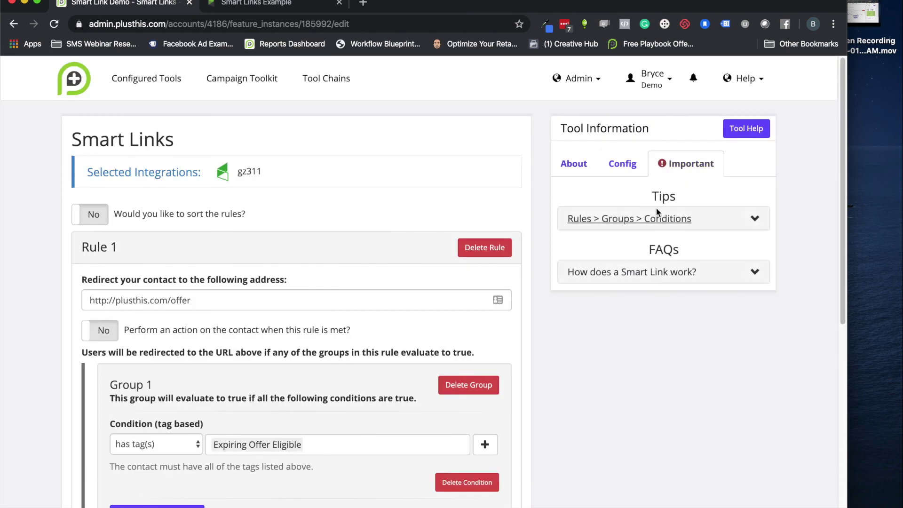